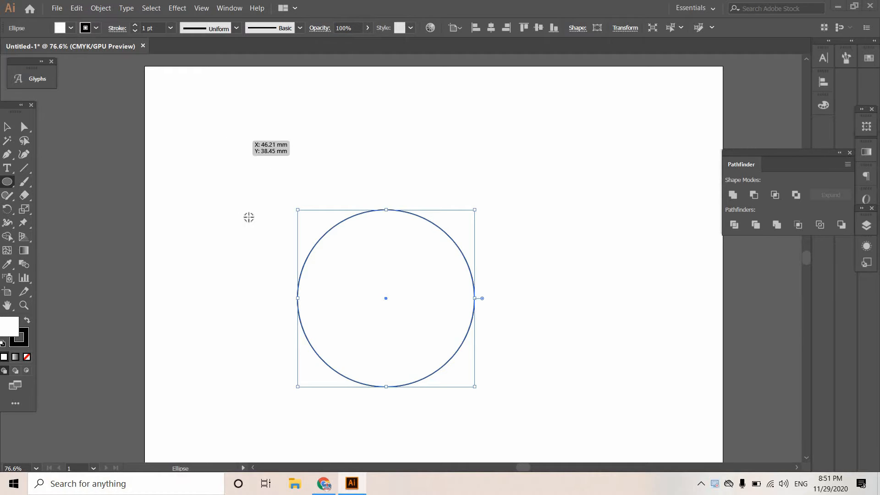
Shrink the copied circle about its center, and paste another copy in place scaled smaller to form three concentric circles.
{"action": "left_click_drag", "start_coordinate": [298, 209], "coordinate": [314, 216]}
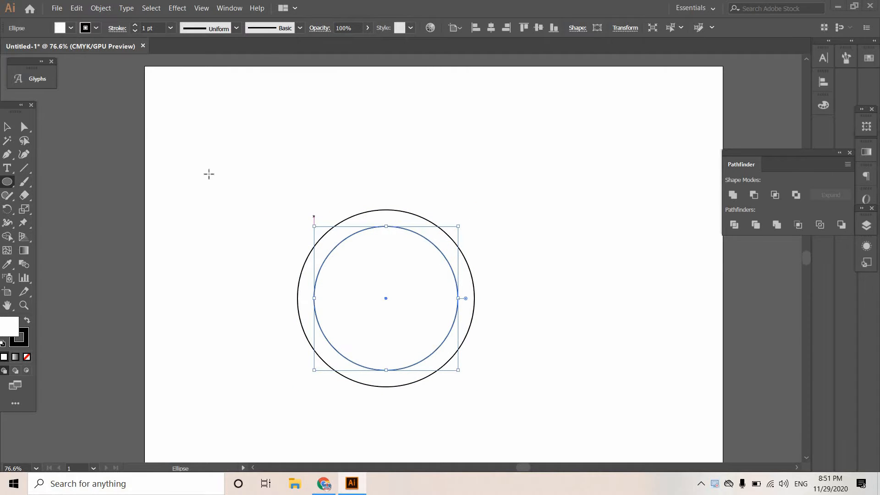
{"action": "left_click", "coordinate": [77, 9]}
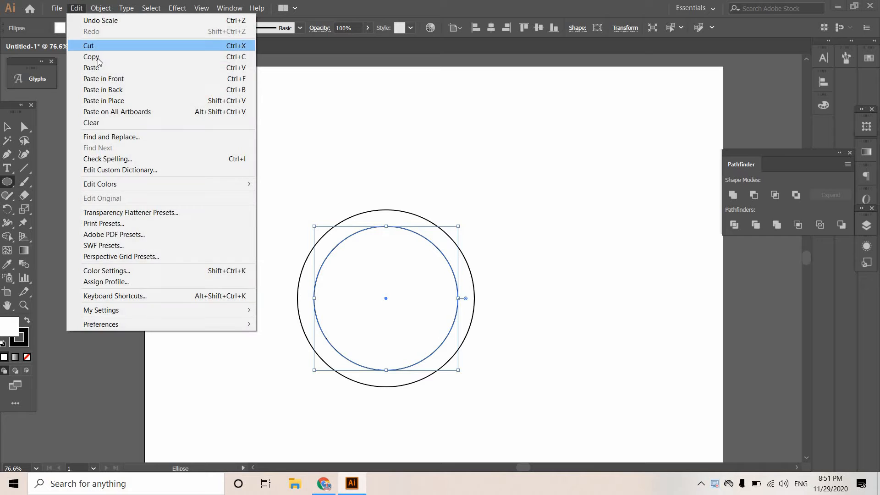
{"action": "left_click", "coordinate": [92, 57]}
{"action": "left_click", "coordinate": [76, 9]}
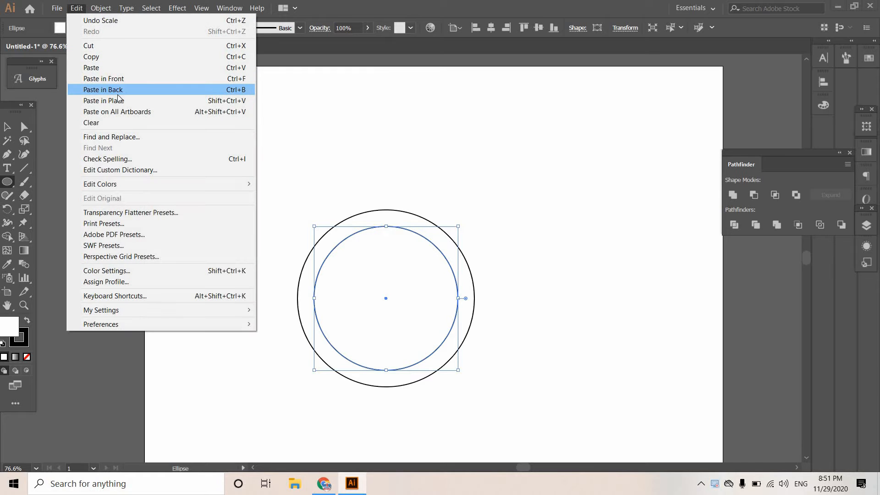
{"action": "left_click", "coordinate": [117, 101]}
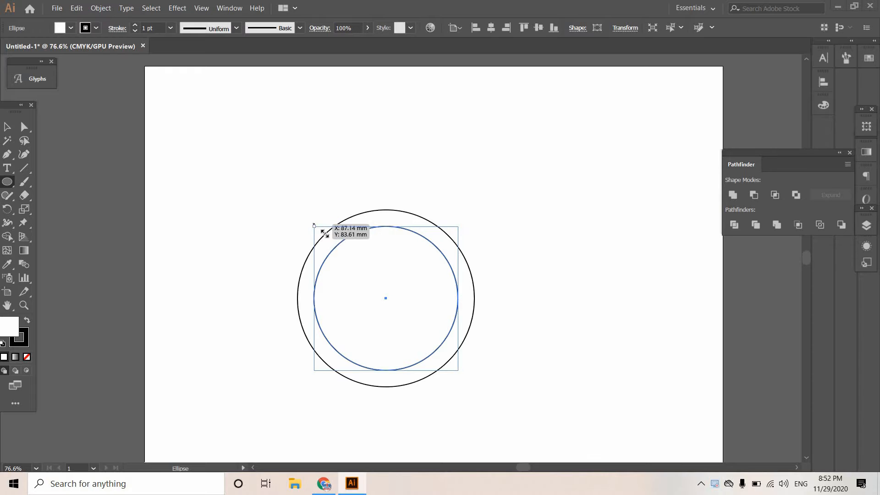
{"action": "left_click_drag", "start_coordinate": [316, 228], "coordinate": [331, 237]}
{"action": "left_click_drag", "start_coordinate": [306, 178], "coordinate": [311, 182]}
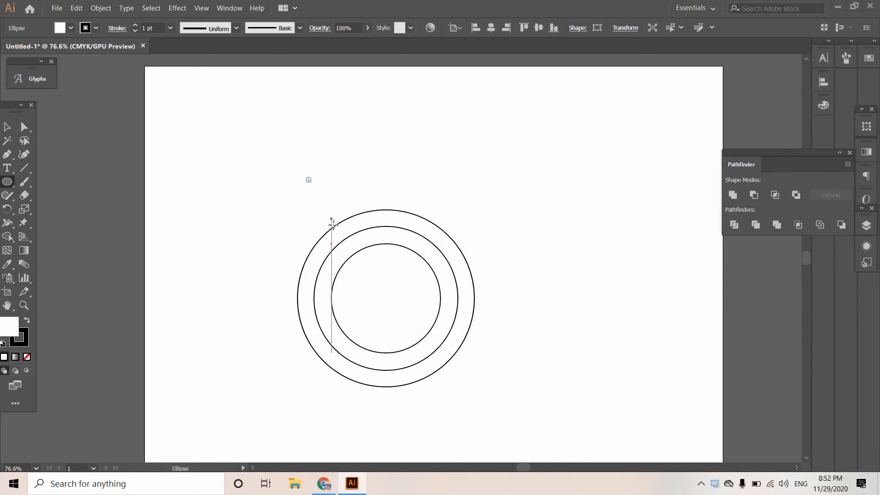
{"action": "left_click", "coordinate": [333, 225]}
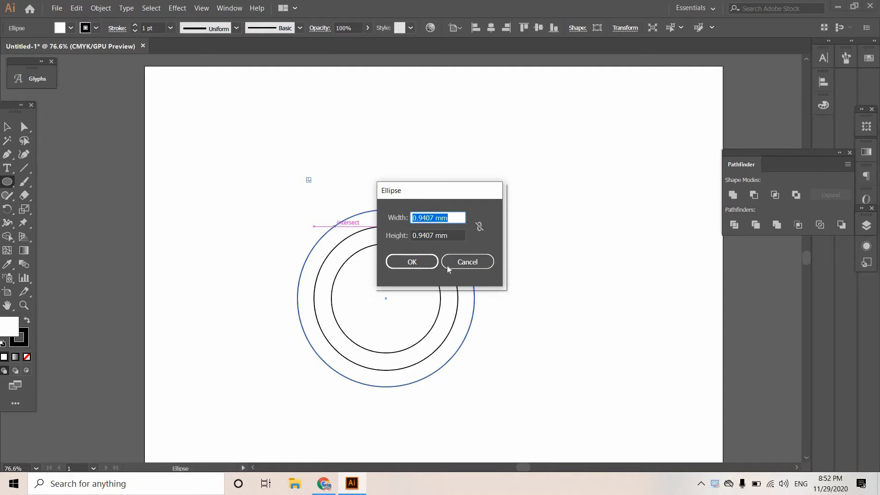
{"action": "left_click", "coordinate": [460, 268]}
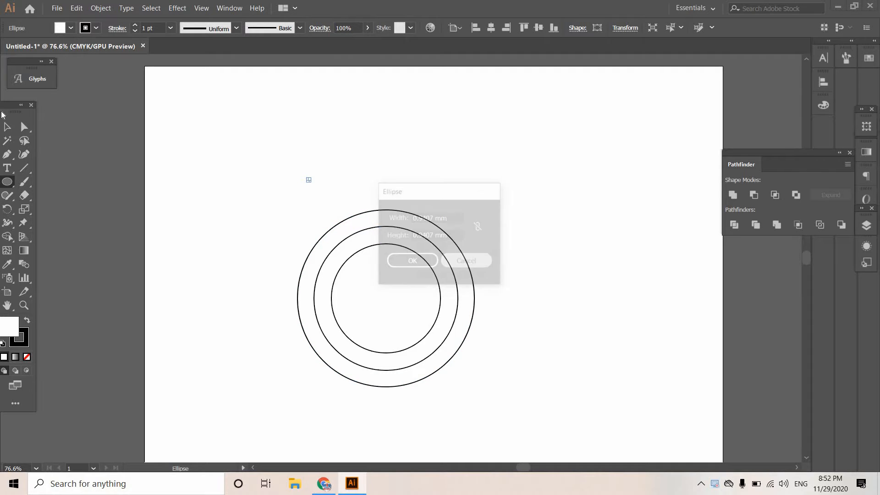
Fill the outermost circle with red, FF0000.
{"action": "left_click", "coordinate": [8, 126]}
{"action": "left_click", "coordinate": [341, 221]}
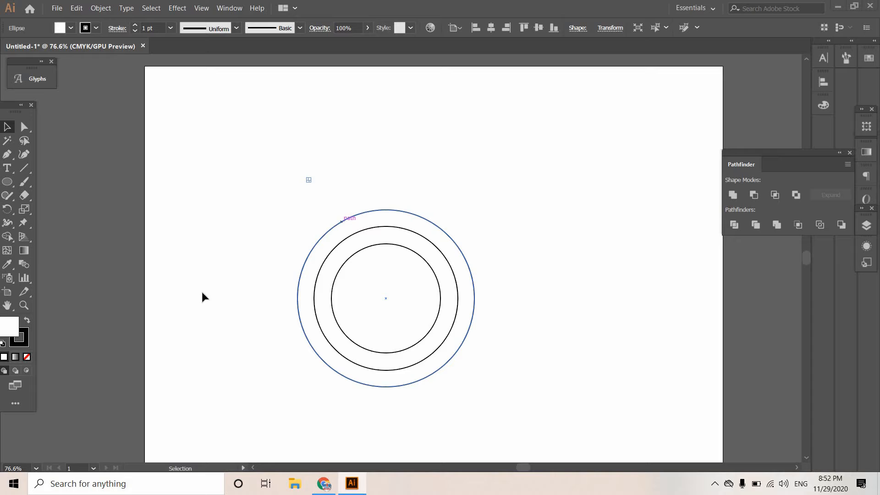
{"action": "double_click", "coordinate": [14, 331]}
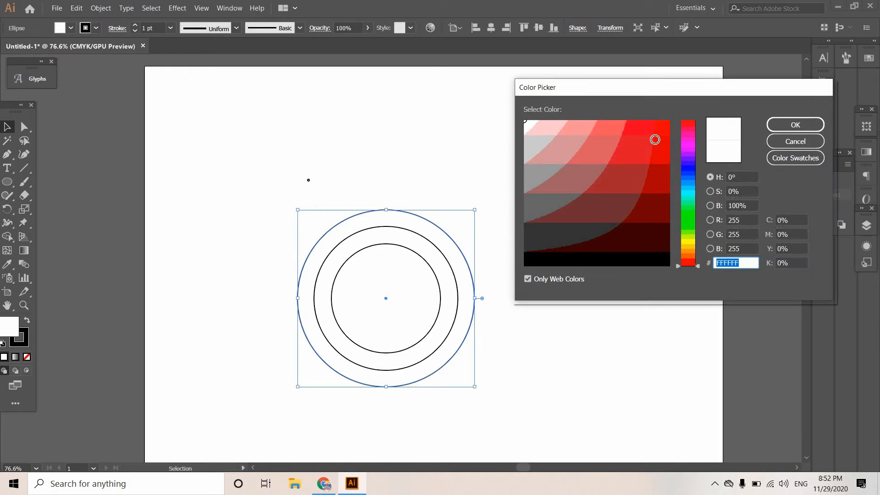
{"action": "left_click", "coordinate": [665, 129]}
{"action": "left_click", "coordinate": [795, 125]}
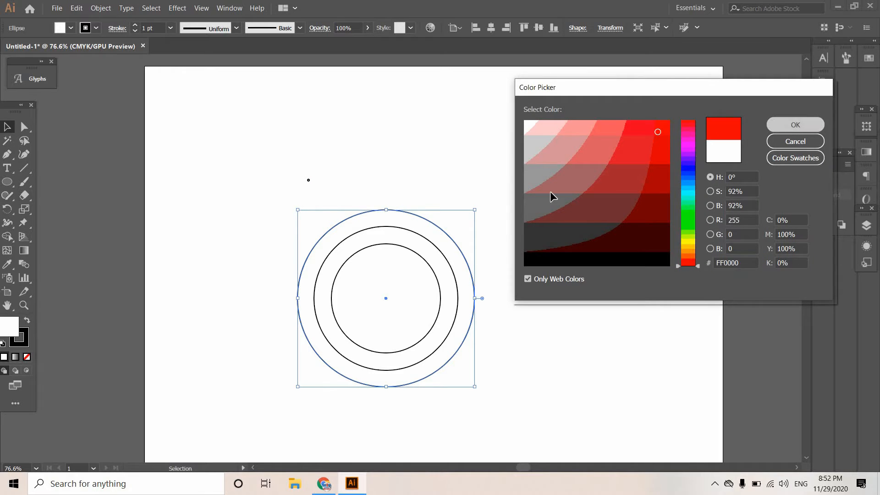
Fill the middle circle with black.
{"action": "left_click", "coordinate": [345, 241]}
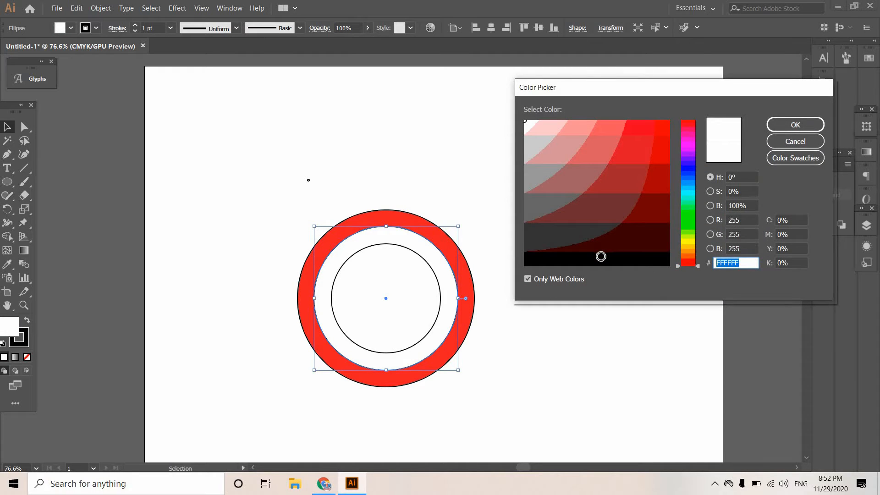
{"action": "left_click", "coordinate": [596, 254]}
{"action": "left_click", "coordinate": [795, 124]}
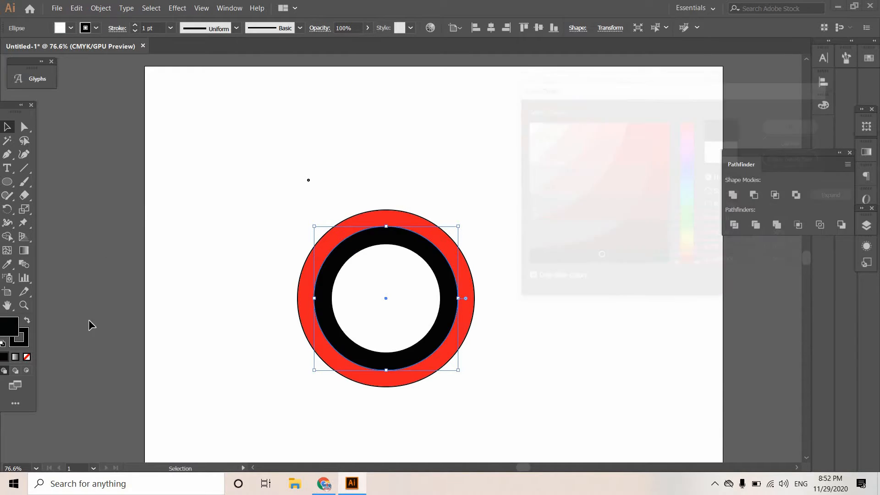
{"action": "left_click", "coordinate": [275, 233]}
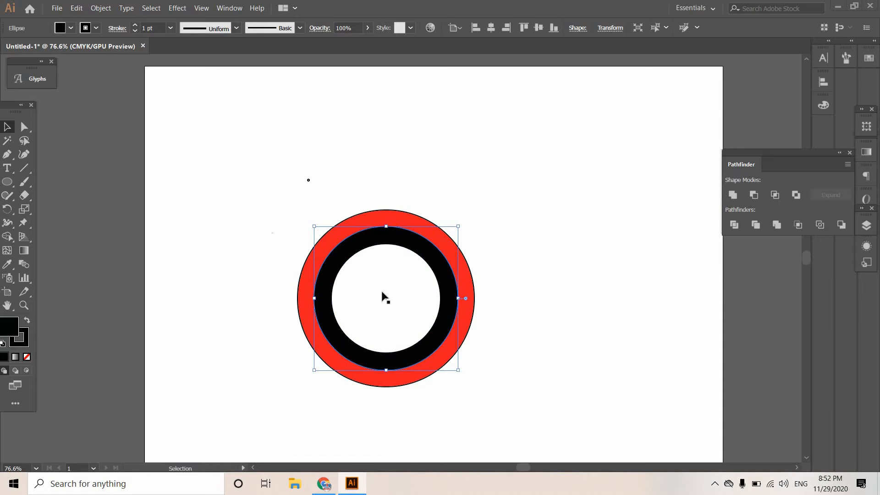
Copy the innermost white circle, paste it in place, and shrink the copy about its center to add a fourth circle.
{"action": "left_click", "coordinate": [359, 257]}
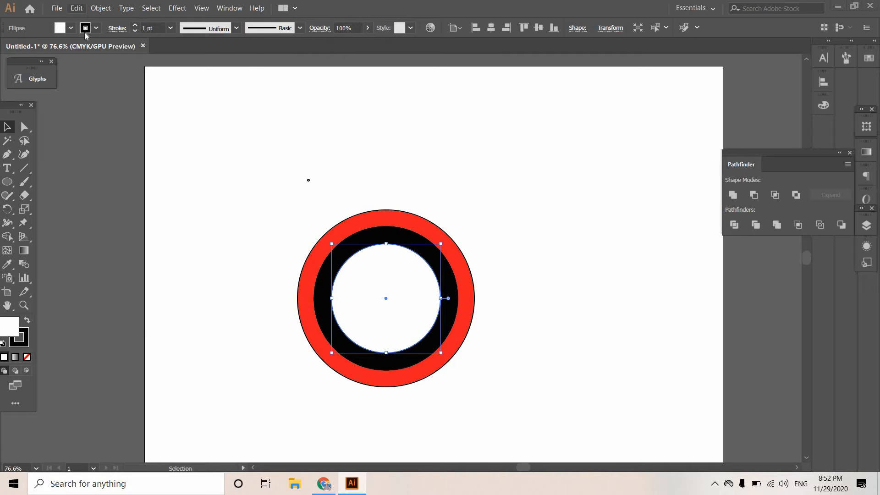
{"action": "left_click", "coordinate": [76, 8]}
{"action": "left_click", "coordinate": [89, 56]}
{"action": "left_click", "coordinate": [76, 8]}
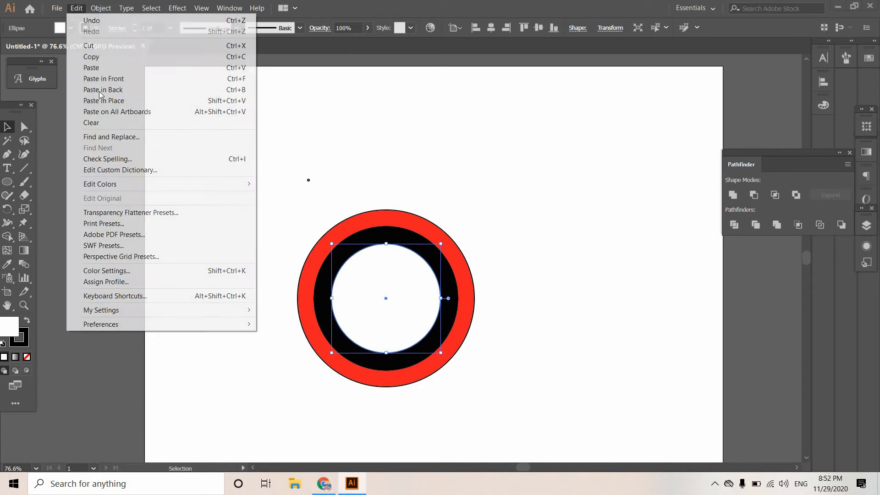
{"action": "left_click", "coordinate": [103, 101]}
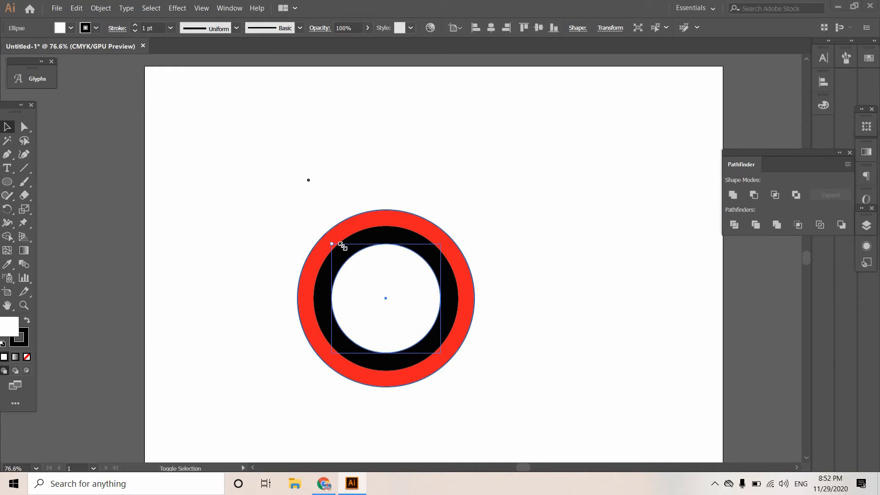
{"action": "left_click_drag", "start_coordinate": [342, 246], "coordinate": [353, 258]}
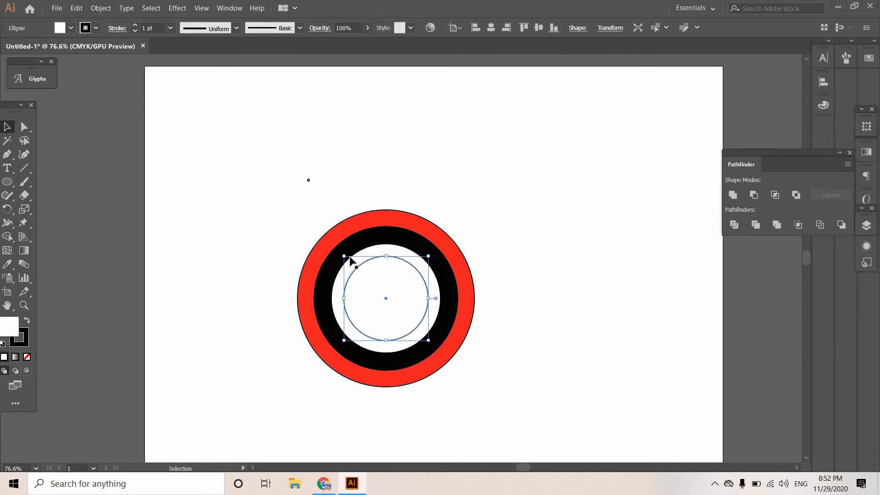
{"action": "key", "text": "ctrl+shift+a"}
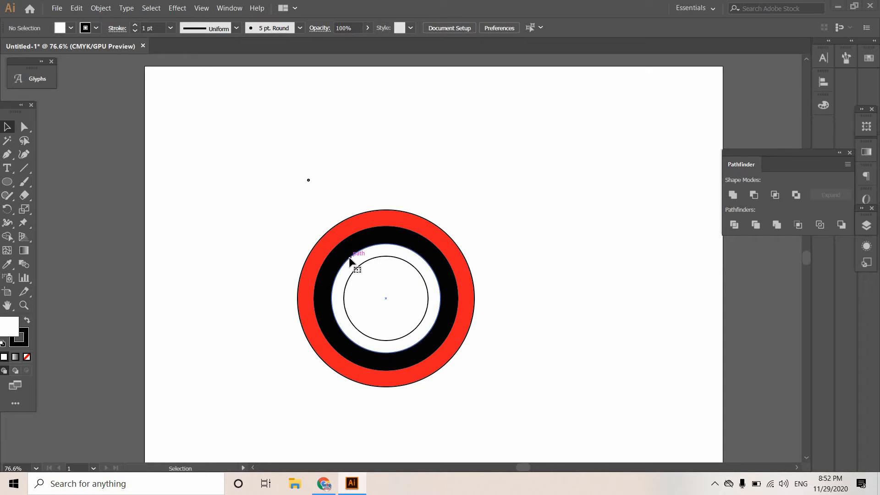
Fill the third circle, between the black ring and the smallest circle, with blue.
{"action": "left_click", "coordinate": [349, 260]}
{"action": "double_click", "coordinate": [12, 330]}
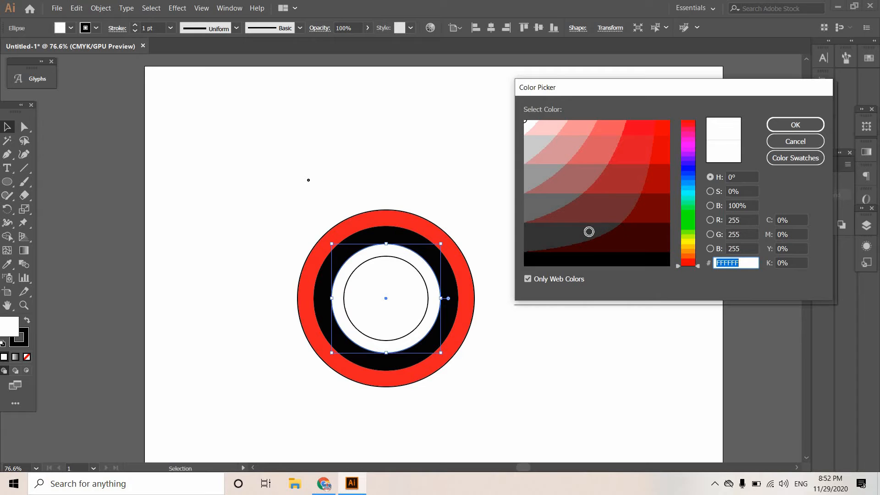
{"action": "left_click", "coordinate": [585, 231]}
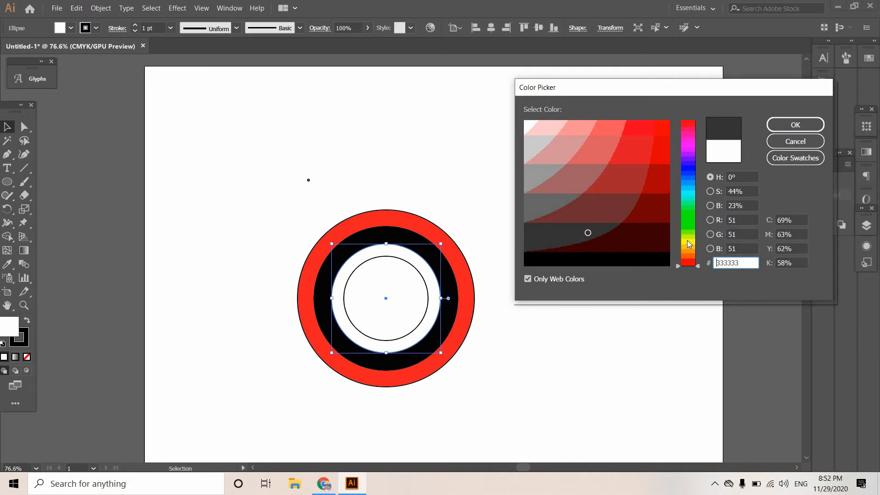
{"action": "left_click_drag", "start_coordinate": [687, 230], "coordinate": [683, 241]}
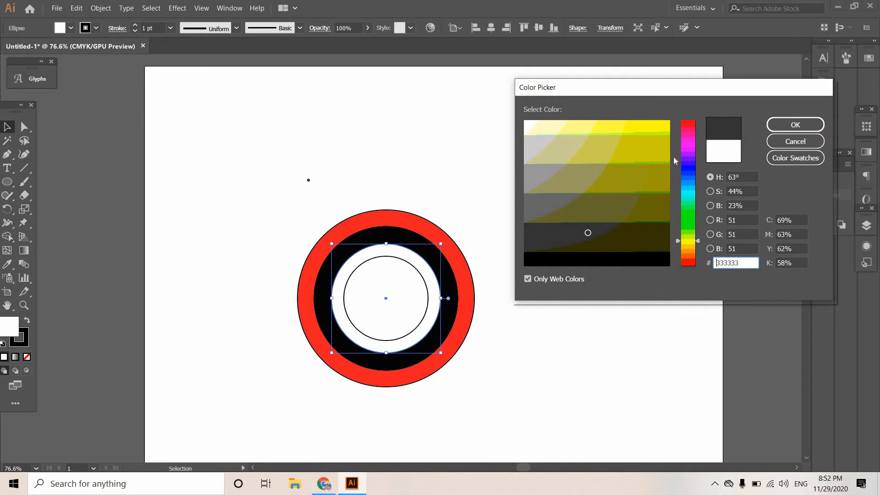
{"action": "left_click", "coordinate": [687, 163]}
{"action": "left_click", "coordinate": [658, 130]}
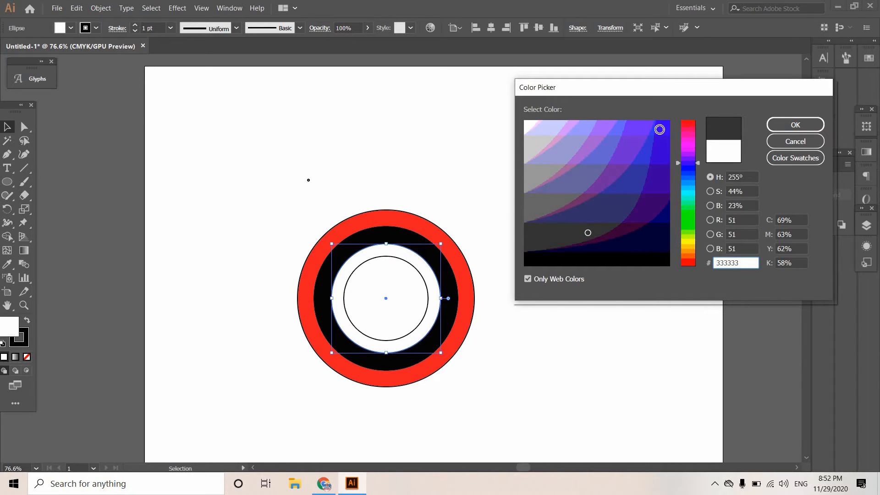
{"action": "left_click", "coordinate": [780, 130]}
{"action": "left_click", "coordinate": [413, 204]}
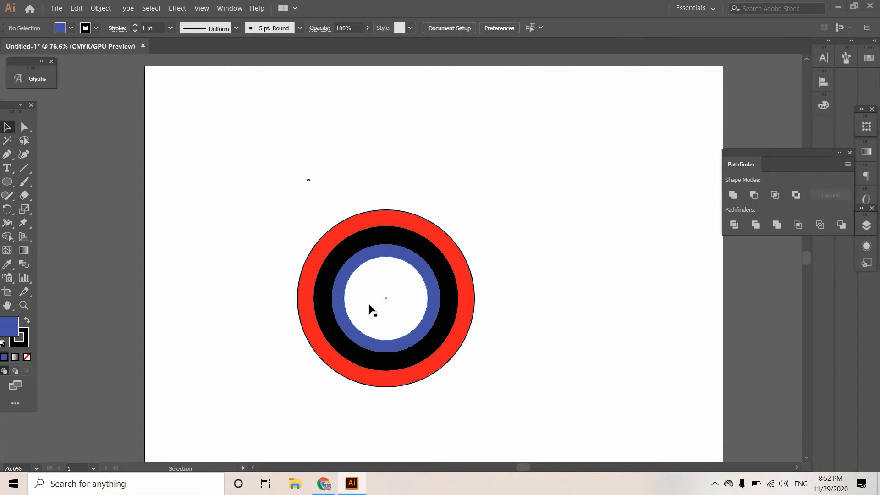
Remove the stroke from all the concentric circles.
{"action": "scroll", "coordinate": [271, 290], "scroll_direction": "down", "scroll_amount": 1}
{"action": "left_click_drag", "start_coordinate": [265, 188], "coordinate": [521, 370]}
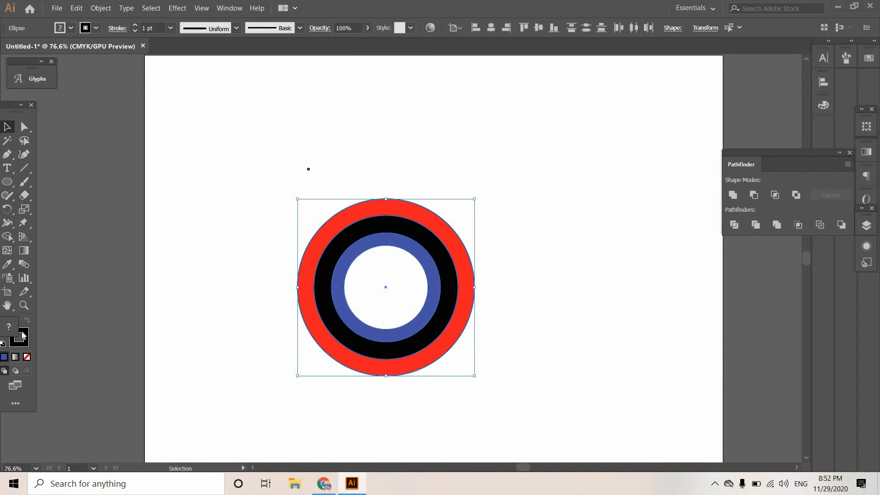
{"action": "left_click", "coordinate": [26, 357]}
{"action": "left_click", "coordinate": [272, 276]}
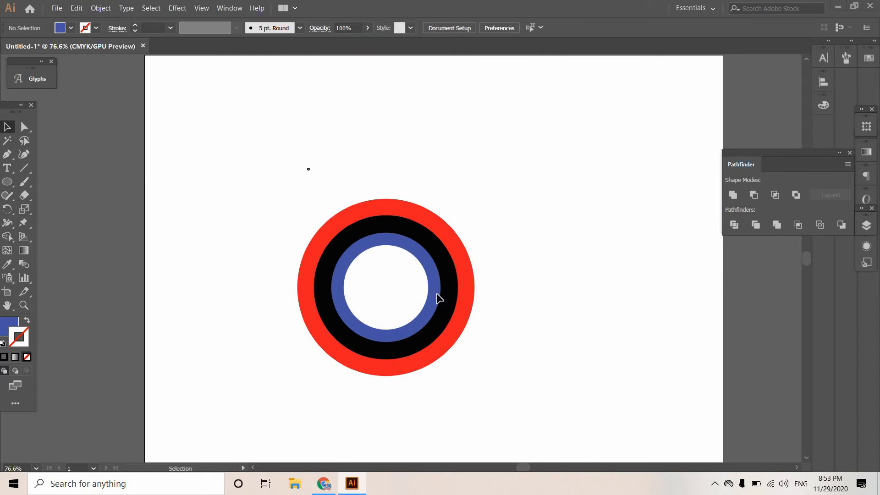
{"action": "left_click_drag", "start_coordinate": [288, 190], "coordinate": [498, 361]}
{"action": "left_click", "coordinate": [230, 194]}
Draw a closed six-point shape over the right side of the rings with the Pen tool and remove its fill.
{"action": "left_click", "coordinate": [7, 155]}
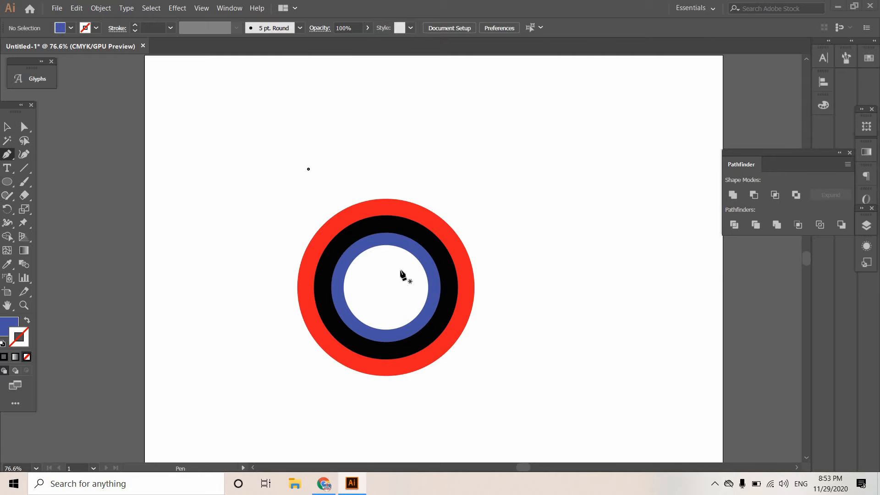
{"action": "left_click_drag", "start_coordinate": [404, 270], "coordinate": [462, 203]}
{"action": "left_click", "coordinate": [503, 324]}
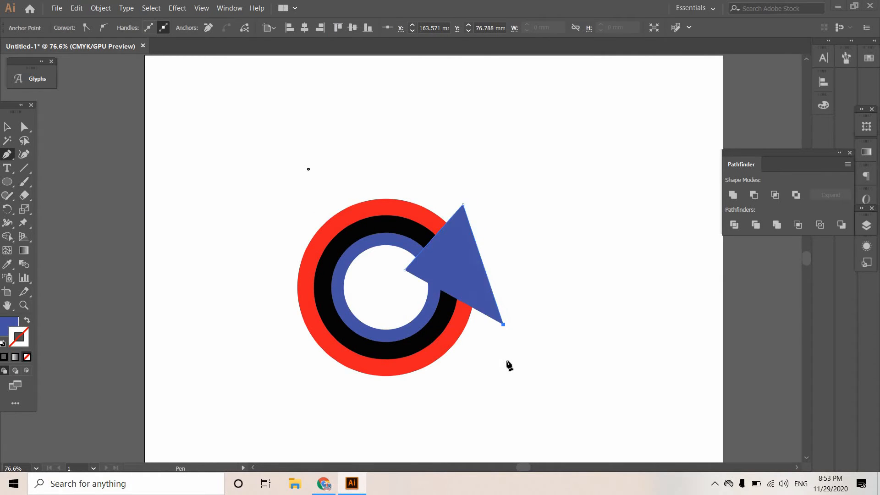
{"action": "left_click", "coordinate": [506, 362]}
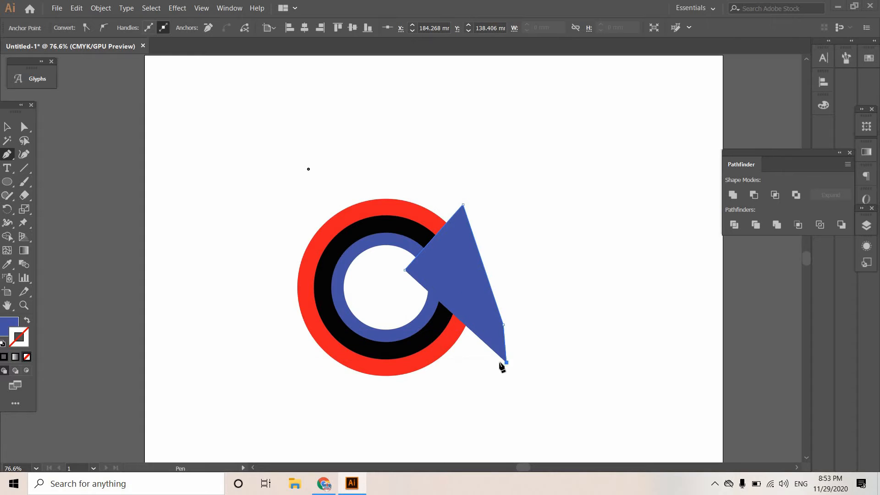
{"action": "left_click", "coordinate": [489, 393]}
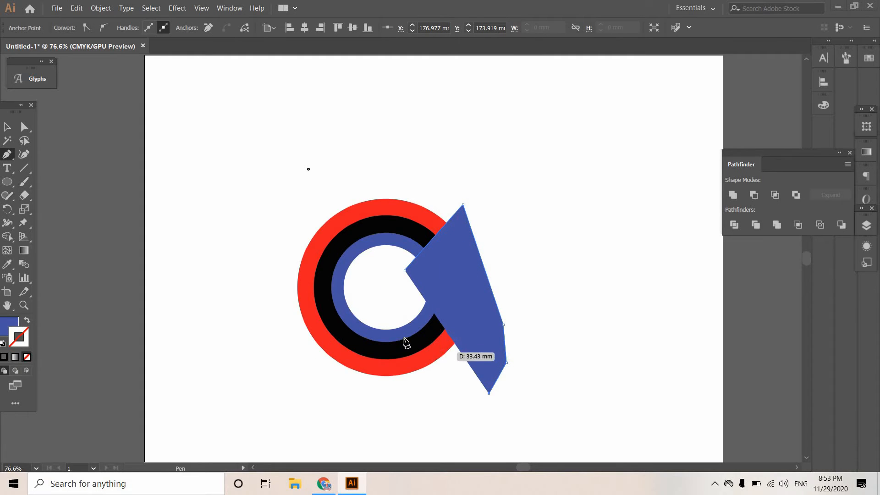
{"action": "left_click", "coordinate": [389, 324]}
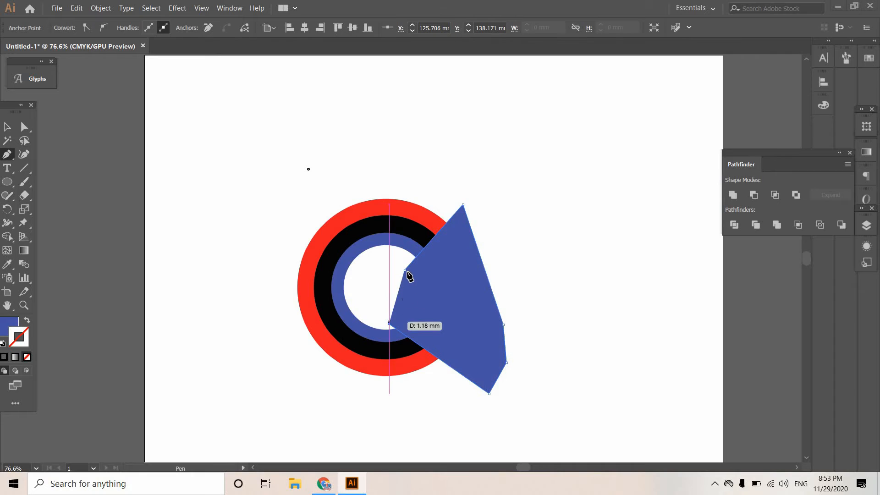
{"action": "left_click", "coordinate": [405, 271]}
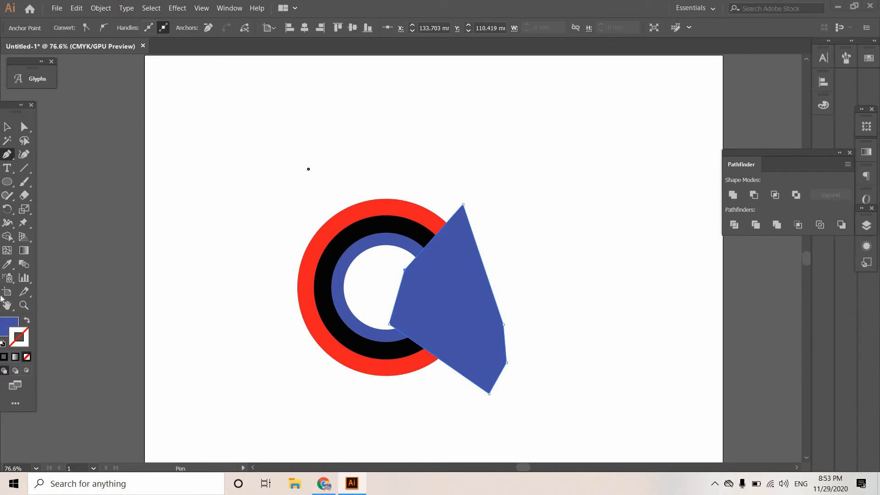
{"action": "left_click", "coordinate": [26, 357]}
Select all the concentric circles together with the pen-drawn shape and expand their fill and stroke.
{"action": "left_click_drag", "start_coordinate": [258, 192], "coordinate": [503, 415]}
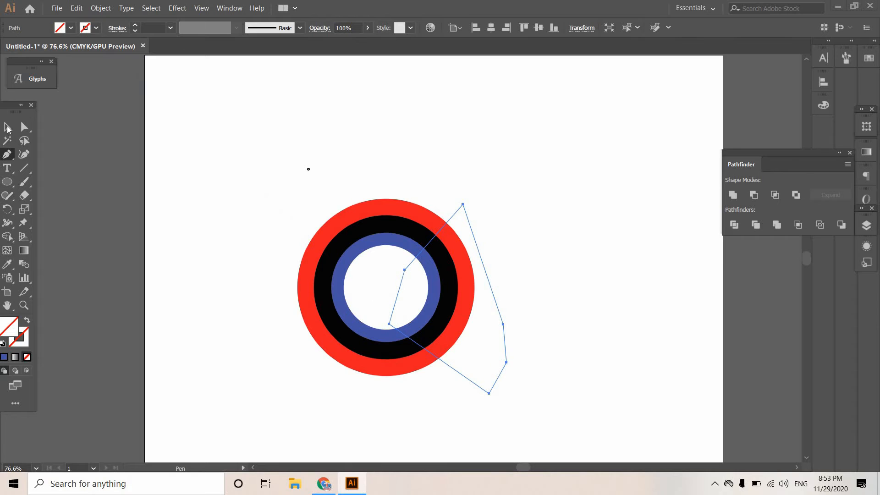
{"action": "left_click", "coordinate": [8, 129]}
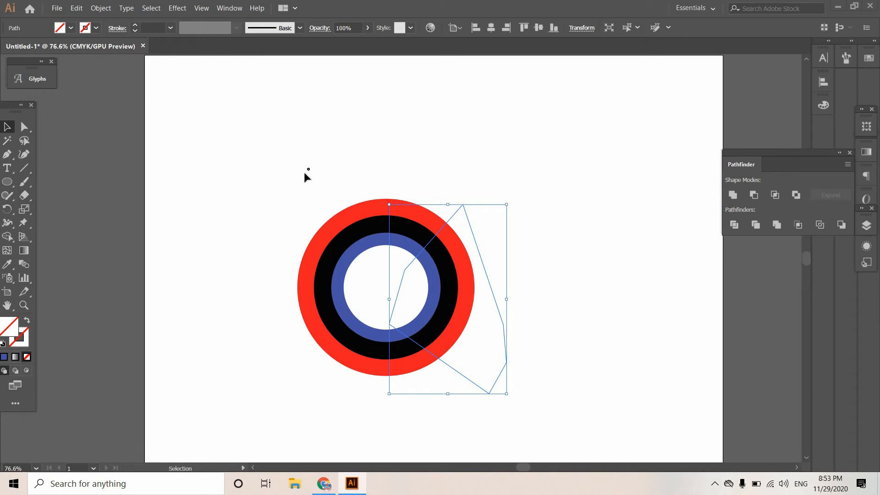
{"action": "left_click_drag", "start_coordinate": [285, 167], "coordinate": [529, 392]}
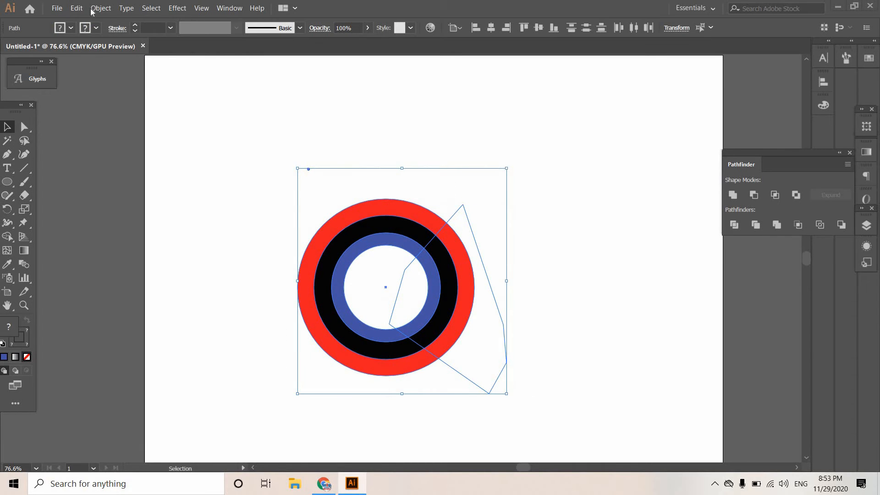
{"action": "left_click", "coordinate": [133, 112]}
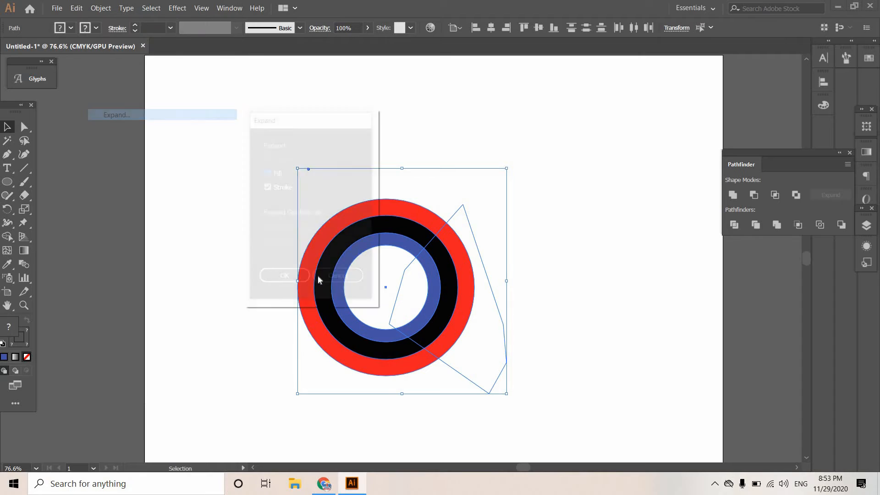
{"action": "left_click", "coordinate": [284, 279]}
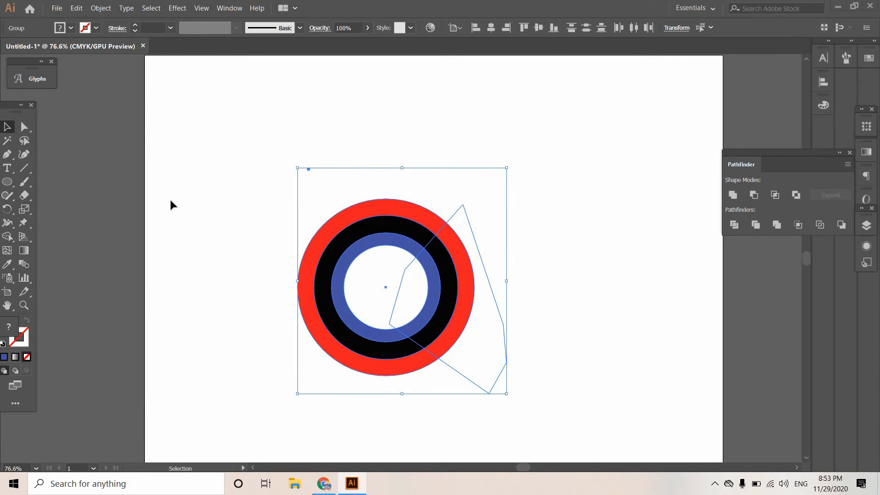
Remove the parts of the red, black, blue and white circles inside the pen-drawn shape with the Shape Builder tool.
{"action": "left_click", "coordinate": [7, 237]}
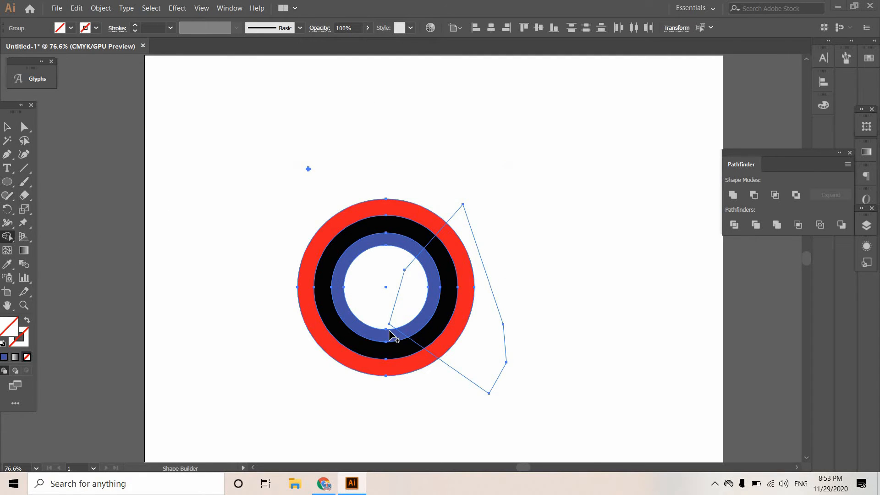
{"action": "left_click_drag", "start_coordinate": [424, 324], "coordinate": [433, 334]}
{"action": "left_click", "coordinate": [452, 344], "text": "alt"}
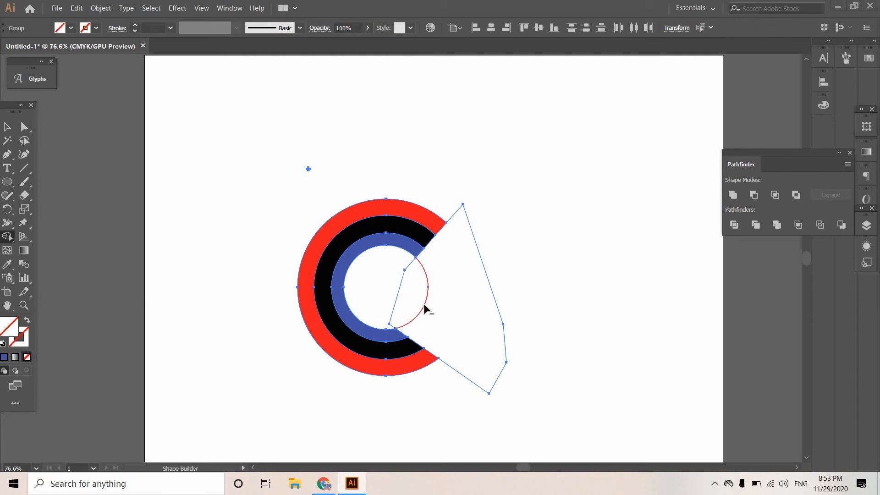
{"action": "left_click", "coordinate": [405, 303], "text": "alt"}
{"action": "left_click", "coordinate": [7, 126]}
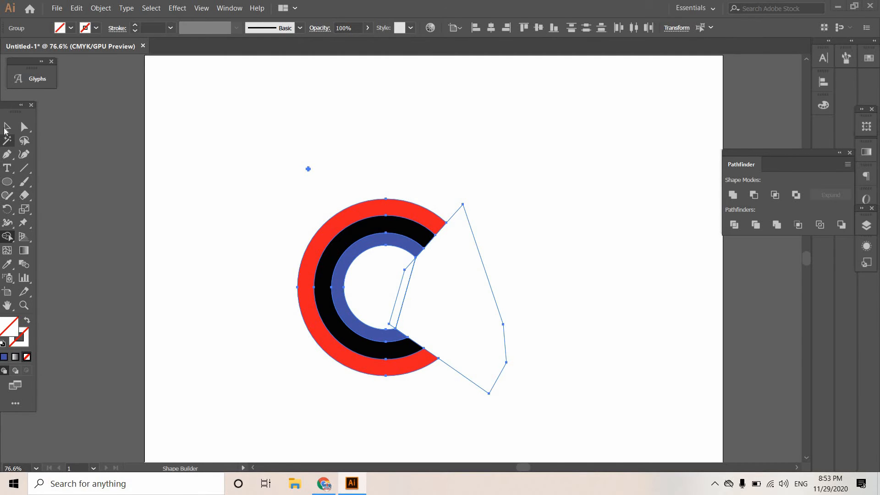
{"action": "left_click", "coordinate": [440, 299]}
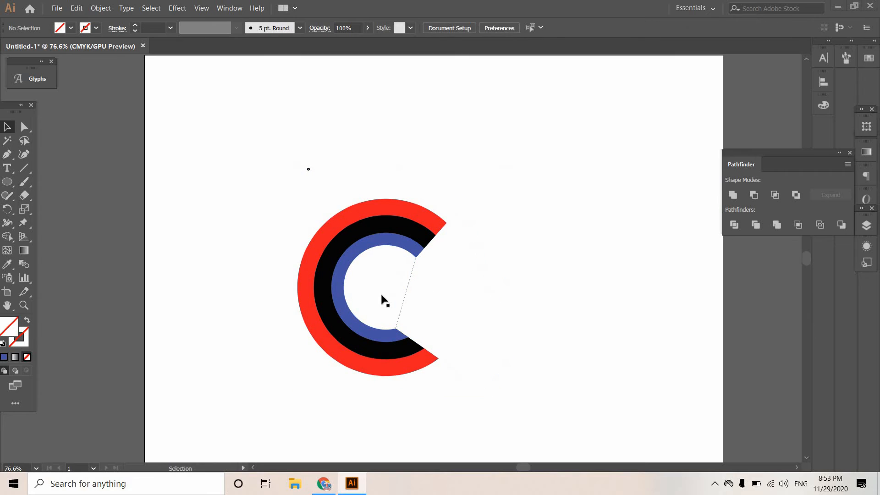
Try deleting the white inner shape, and undo the deletion.
{"action": "left_click", "coordinate": [403, 307]}
{"action": "key", "text": "Delete"}
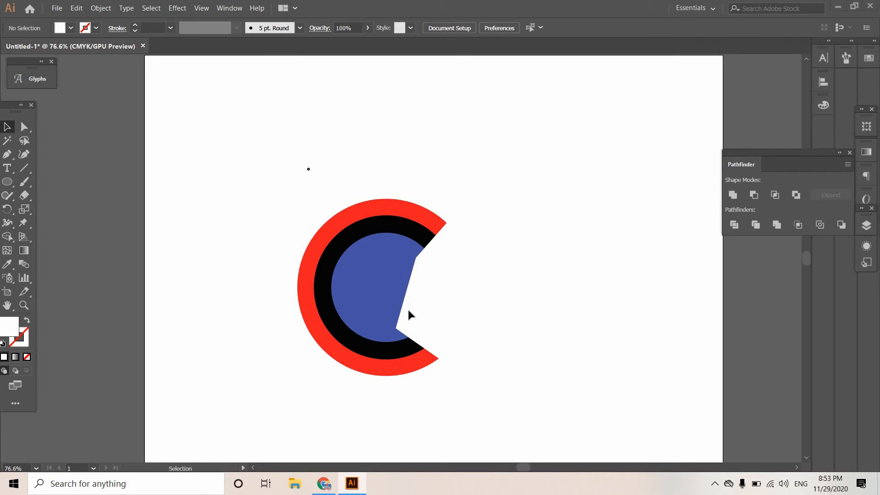
{"action": "key", "text": "ctrl+z"}
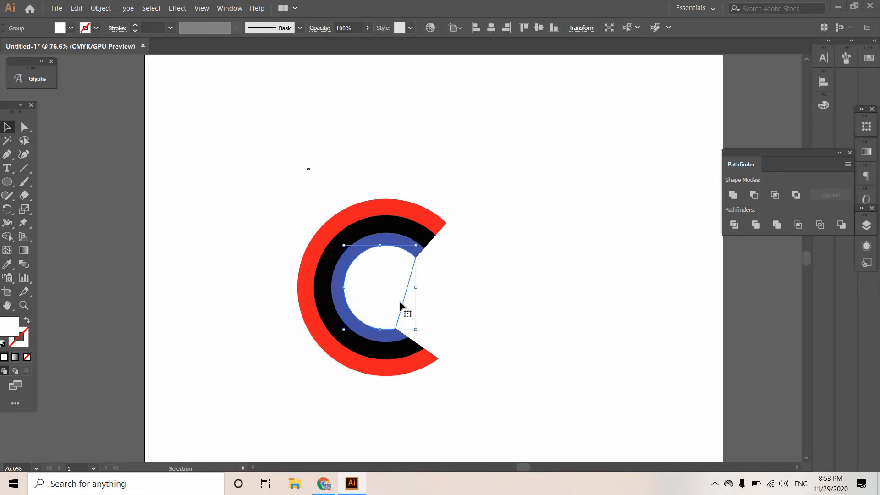
Try subtracting the white inner shape with the Shape Builder tool, undoing each removal.
{"action": "left_click", "coordinate": [6, 237]}
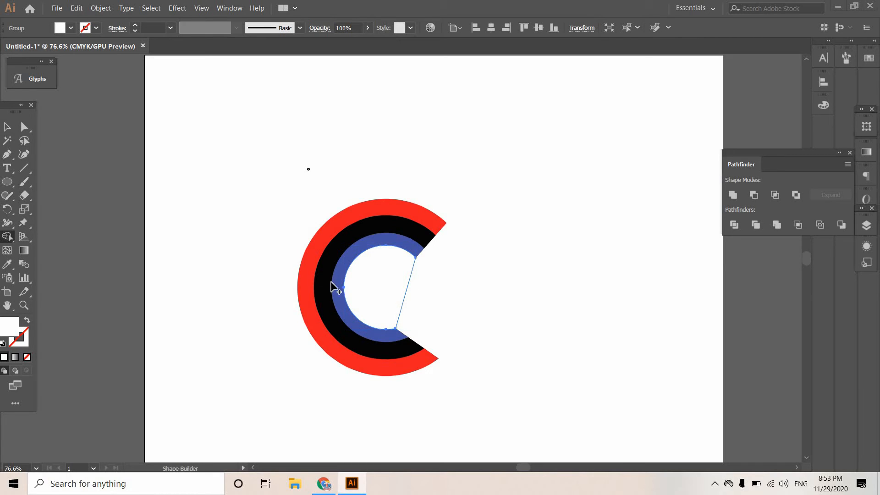
{"action": "left_click", "coordinate": [412, 293], "text": "alt"}
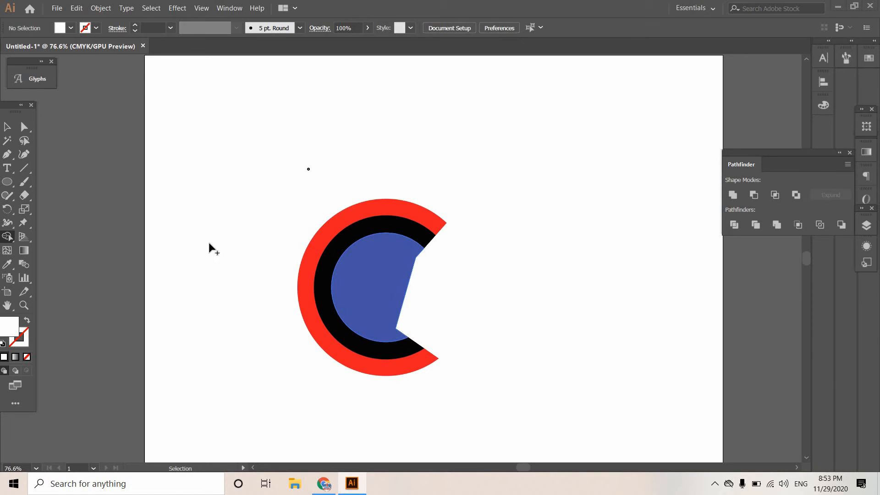
{"action": "key", "text": "ctrl+z"}
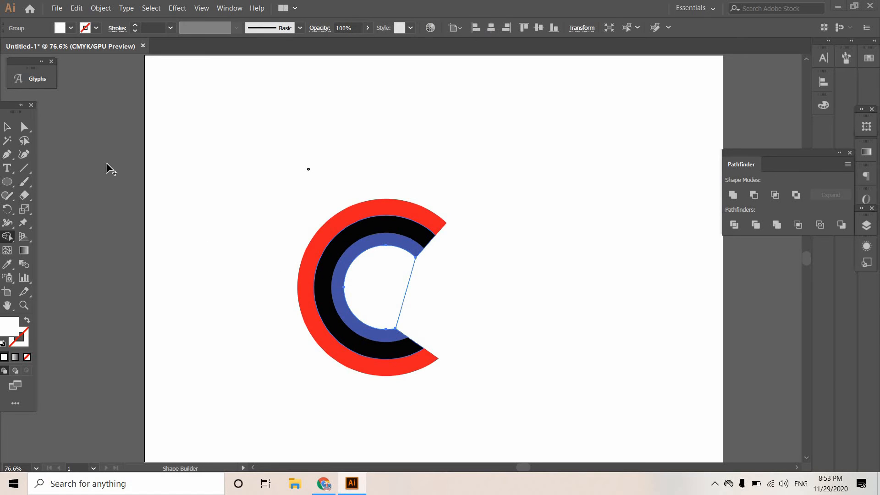
{"action": "left_click", "coordinate": [404, 297], "text": "alt"}
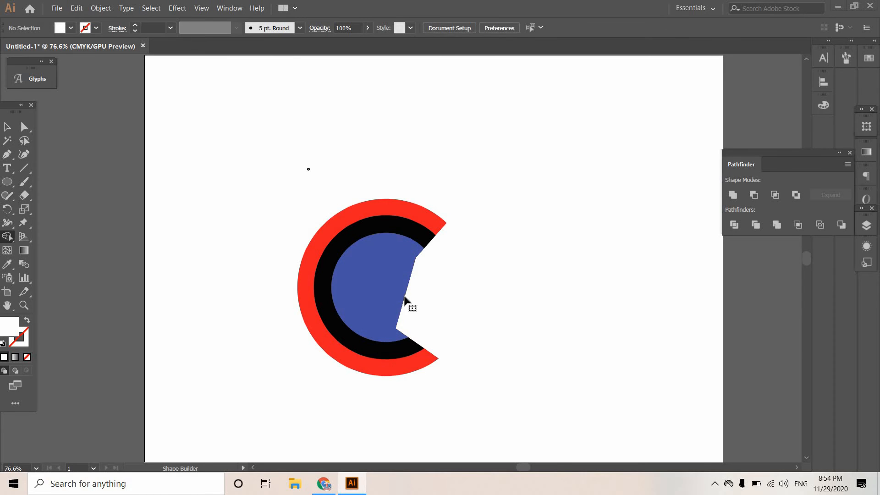
{"action": "key", "text": "ctrl+z"}
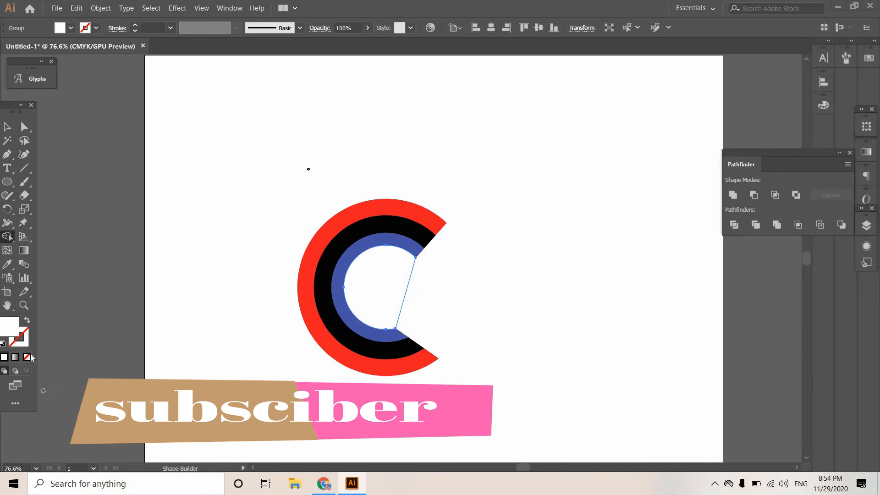
Try clearing the fill of the white inner shape and shifting it slightly, undoing each change.
{"action": "left_click", "coordinate": [27, 358]}
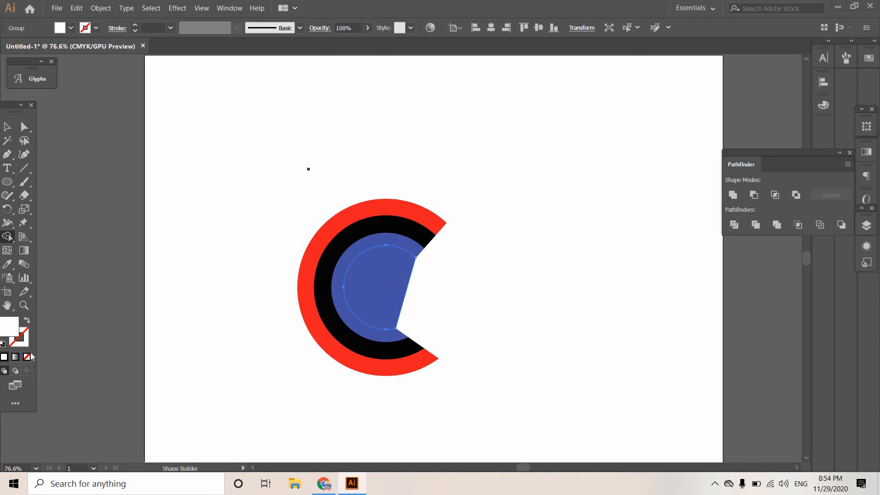
{"action": "key", "text": "ctrl+z"}
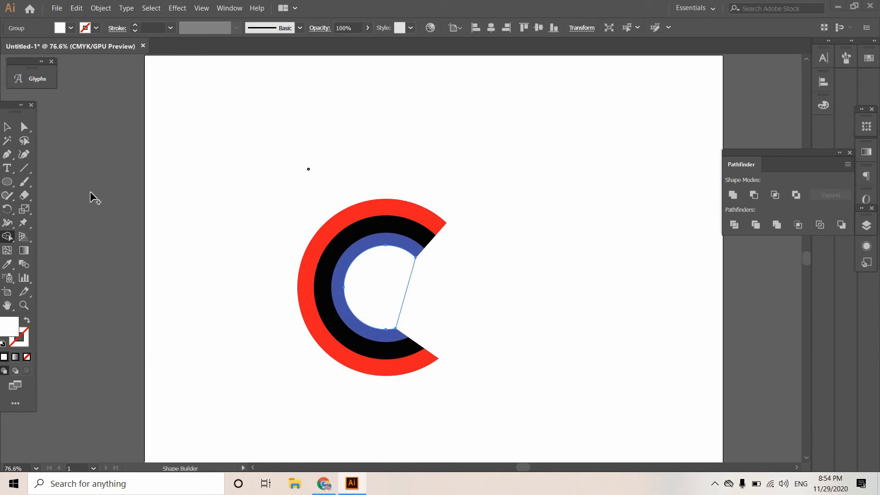
{"action": "left_click", "coordinate": [7, 127]}
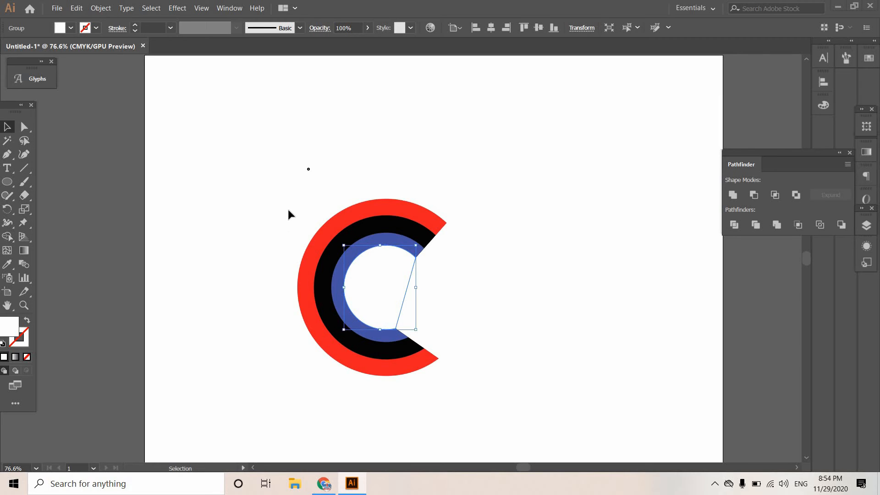
{"action": "left_click", "coordinate": [408, 295]}
{"action": "mouse_move", "coordinate": [408, 295]}
{"action": "left_mouse_down"}
{"action": "mouse_move", "coordinate": [442, 310]}
{"action": "mouse_move", "coordinate": [586, 238]}
{"action": "mouse_move", "coordinate": [395, 291]}
{"action": "mouse_move", "coordinate": [406, 292]}
{"action": "left_mouse_up"}
{"action": "key", "text": "ctrl+z"}
{"action": "key", "text": "ctrl+z"}
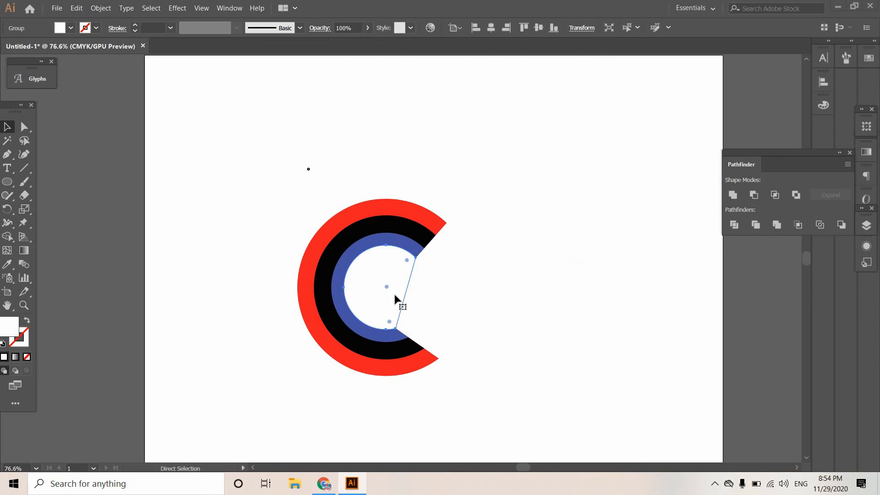
{"action": "left_click", "coordinate": [414, 298]}
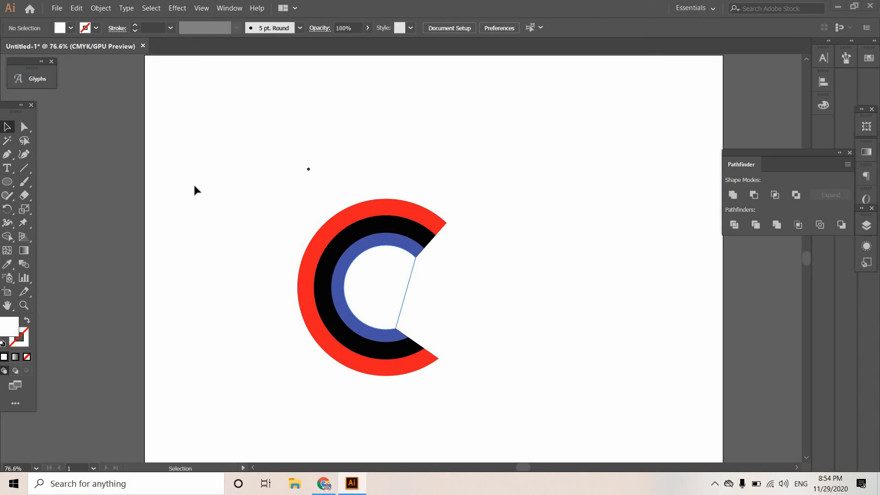
Select the cut rings and pen-drawn shape, try Pathfinder Minus Front and undo it, and try Intersect.
{"action": "left_click_drag", "start_coordinate": [467, 361], "coordinate": [189, 127]}
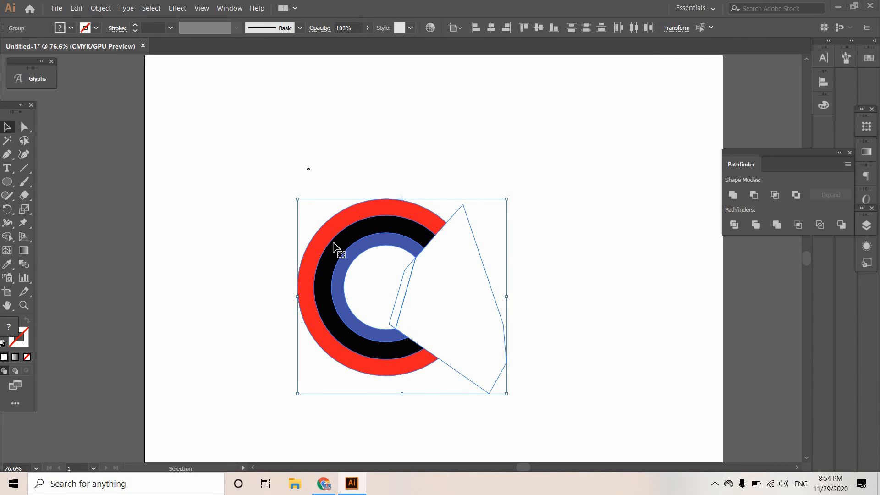
{"action": "left_click", "coordinate": [752, 194]}
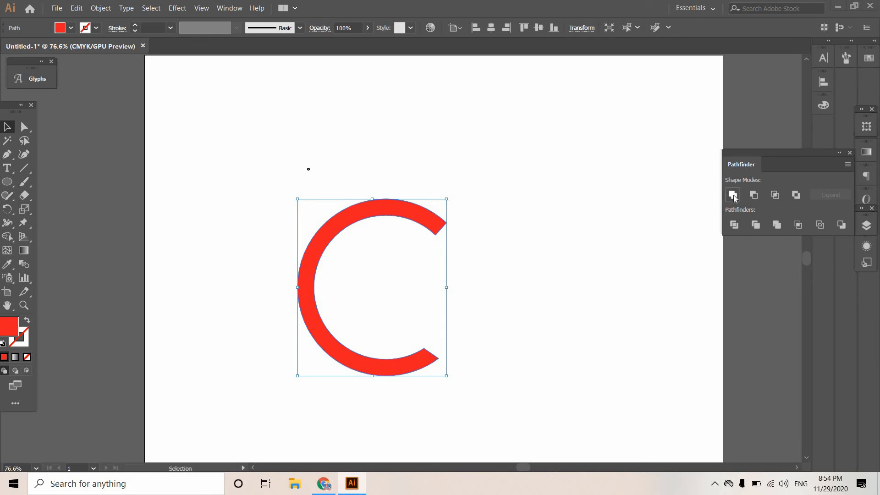
{"action": "key", "text": "ctrl+z"}
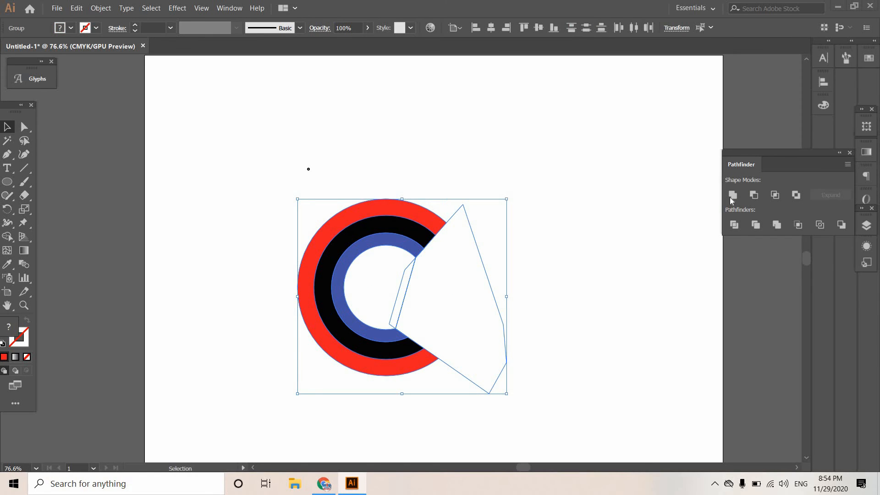
{"action": "left_click", "coordinate": [730, 196]}
{"action": "left_click", "coordinate": [774, 197]}
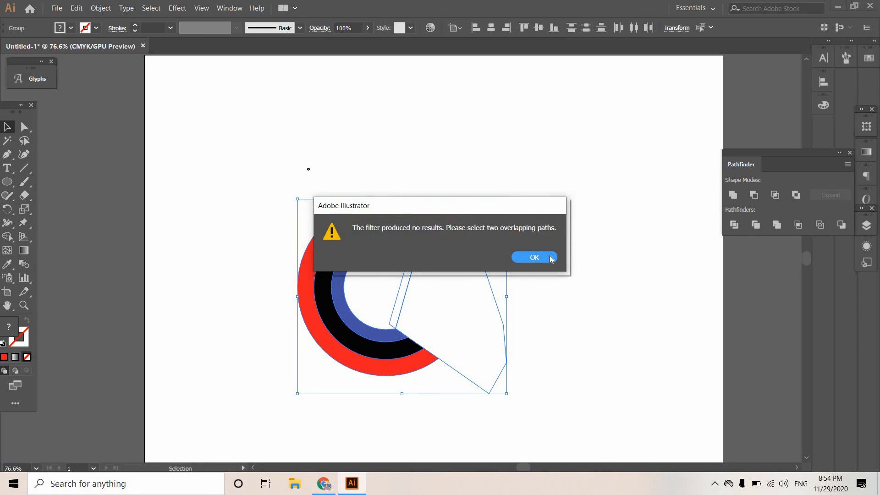
{"action": "left_click", "coordinate": [552, 258]}
Apply Pathfinder Divide and Trim to the cut rings and pen-drawn shape, and deselect the artwork.
{"action": "left_click", "coordinate": [734, 224]}
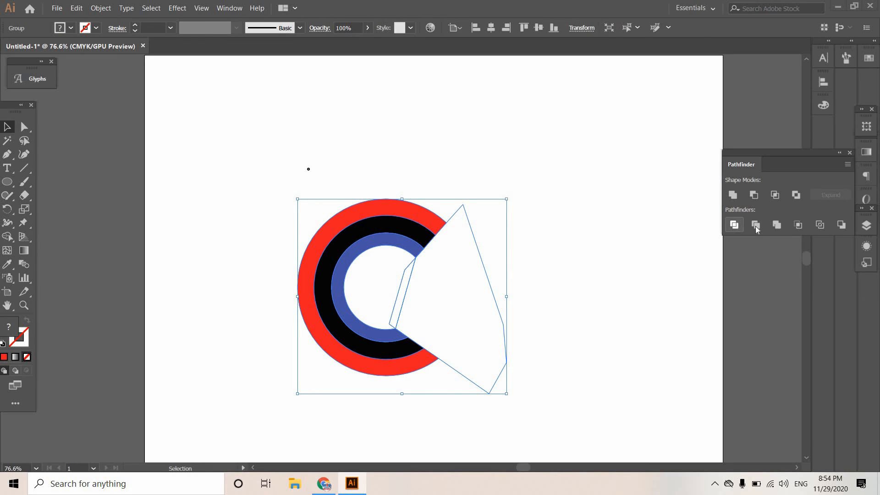
{"action": "left_click", "coordinate": [756, 226]}
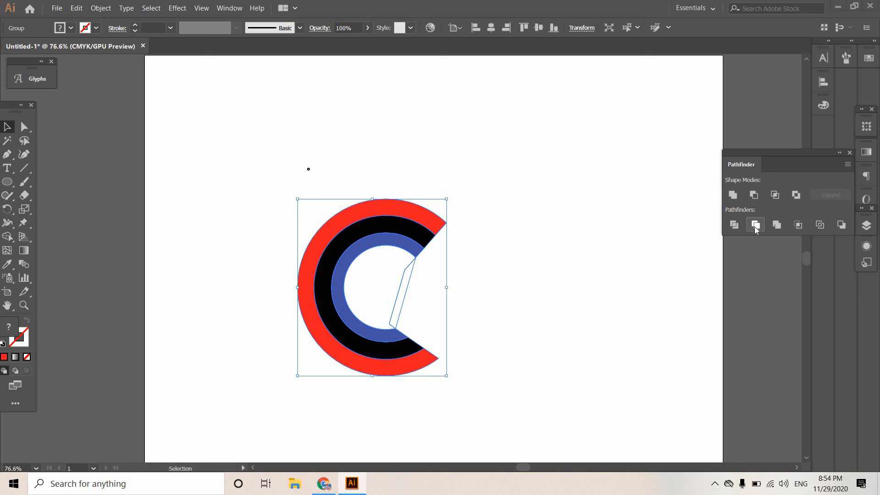
{"action": "left_click", "coordinate": [795, 196]}
{"action": "left_click", "coordinate": [356, 195]}
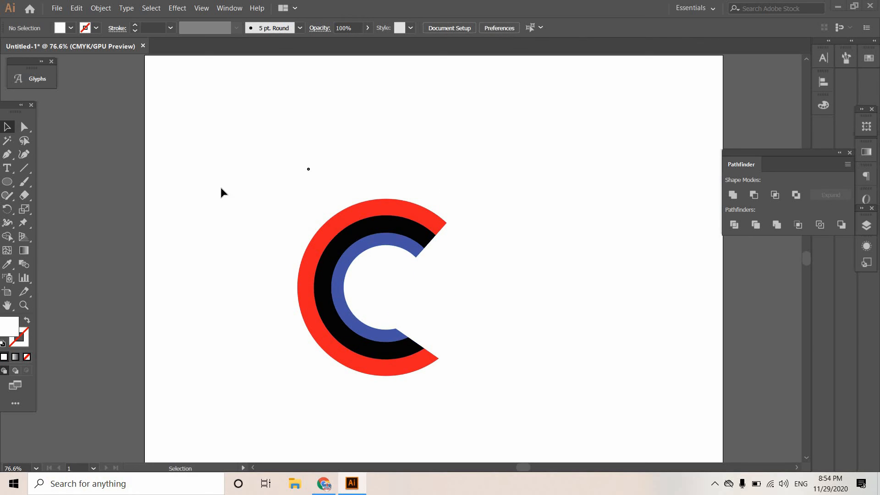
{"action": "left_click_drag", "start_coordinate": [269, 187], "coordinate": [473, 366]}
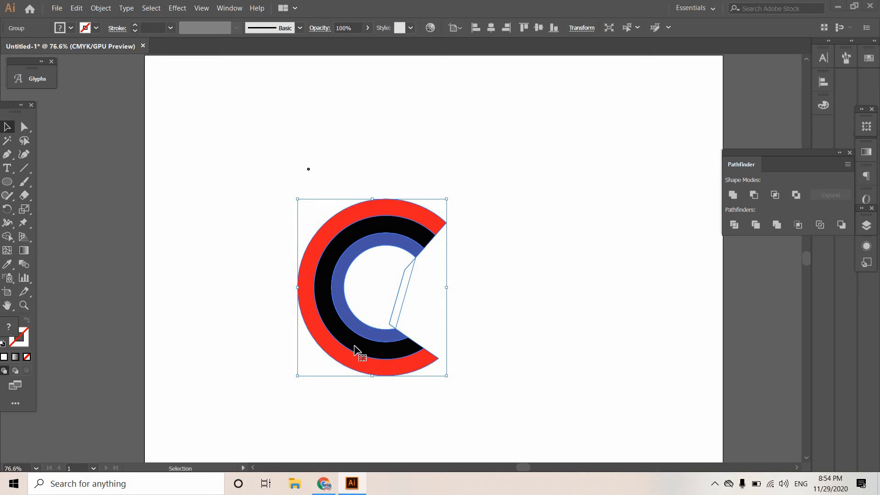
{"action": "left_click", "coordinate": [235, 331]}
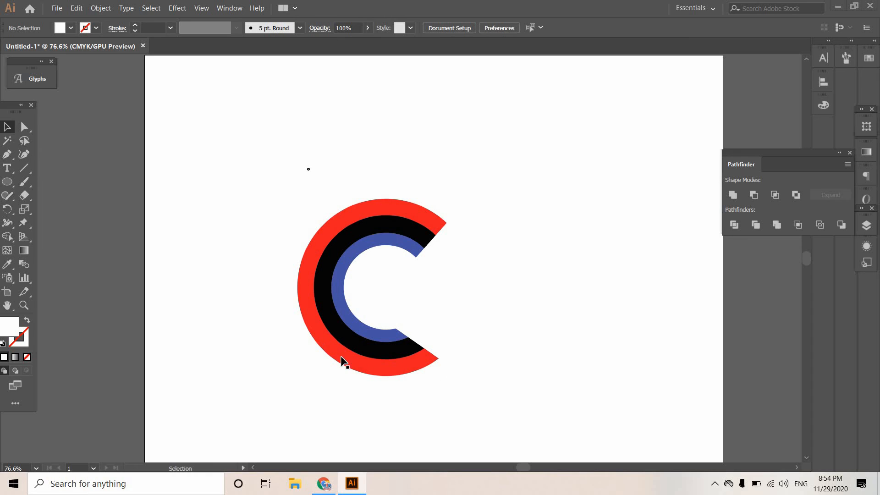